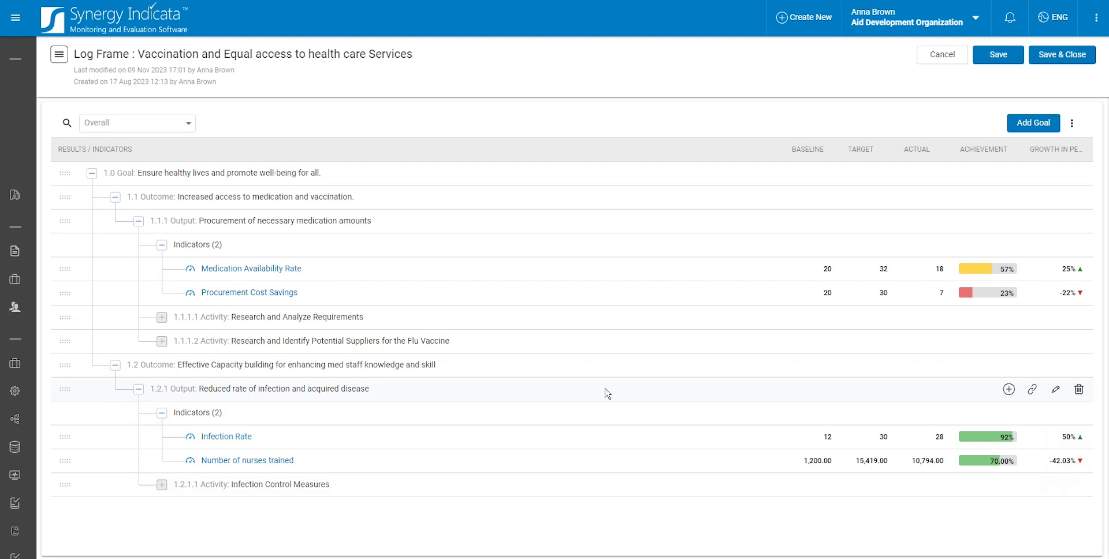
- Bring up the add-item menu for output 1.2.1, Reduced rate of infection and acquired disease
click(1003, 390)
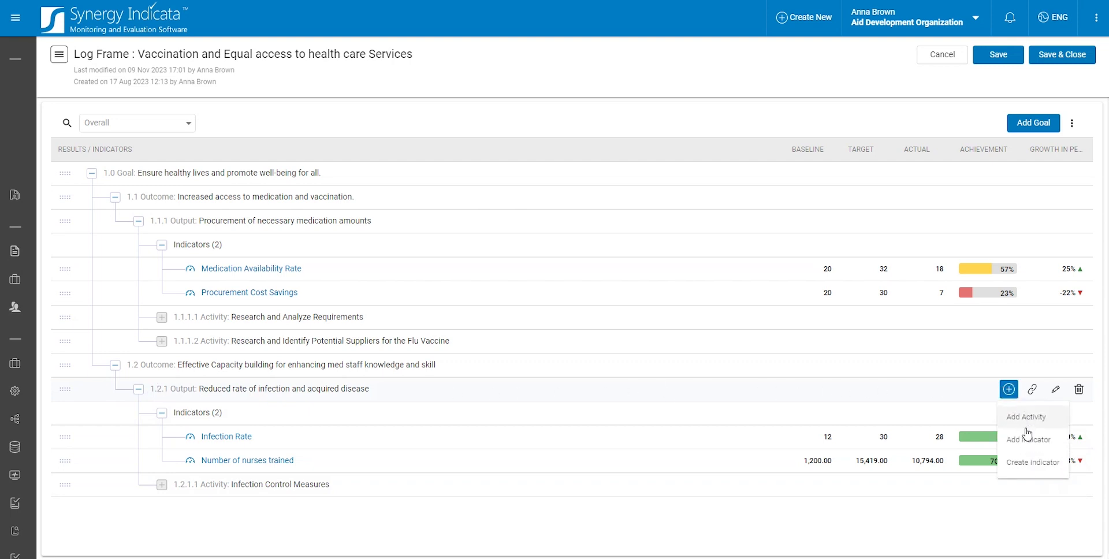
- Create a new indicator from the Blank indicator template
click(1026, 464)
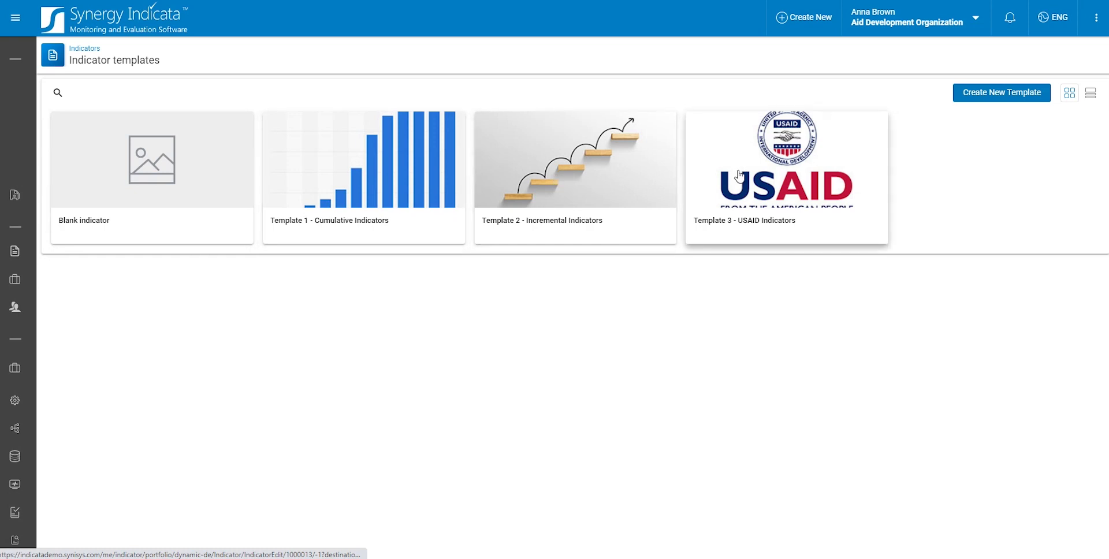
click(186, 182)
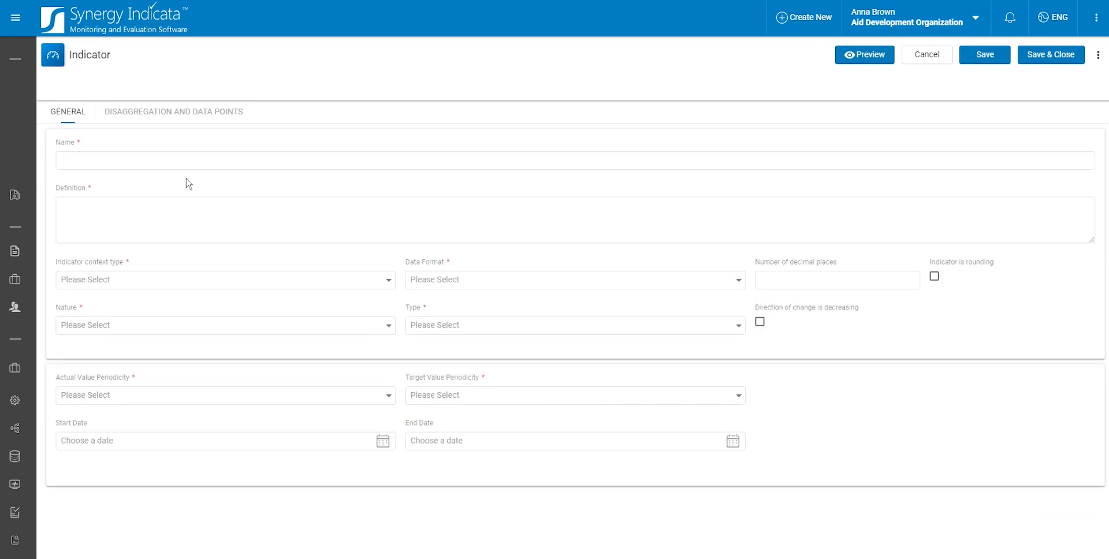
- Name the indicator 'Number of children vaccinated against measles.' in English and Arabic
click(174, 161)
text(Number of children vaccinated against measles.)
click(1085, 170)
click(1070, 238)
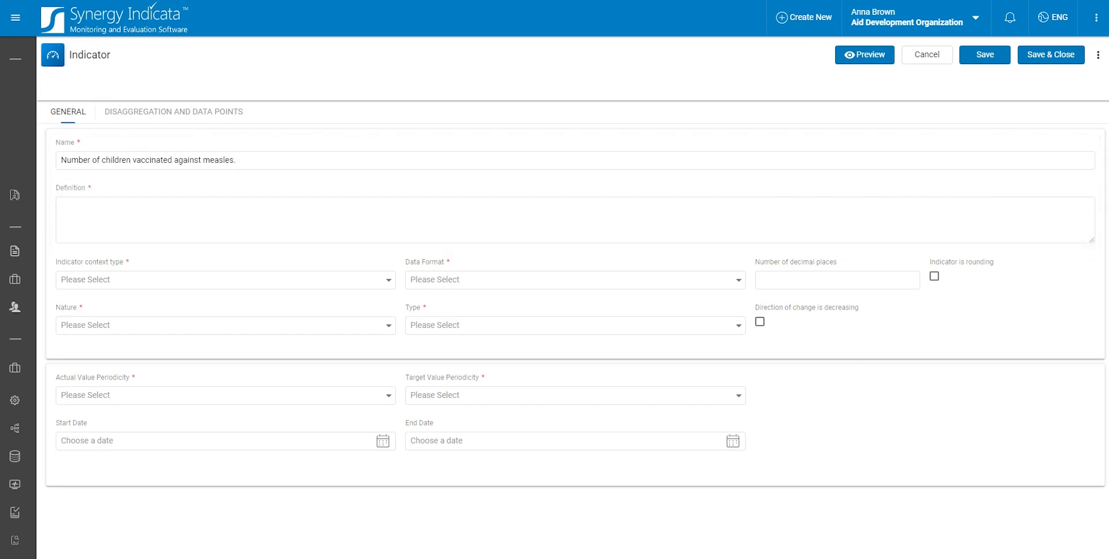
- Paste the measles-vaccination definition in English and copy it to Arabic
click(332, 222)
key(ctrl+v)
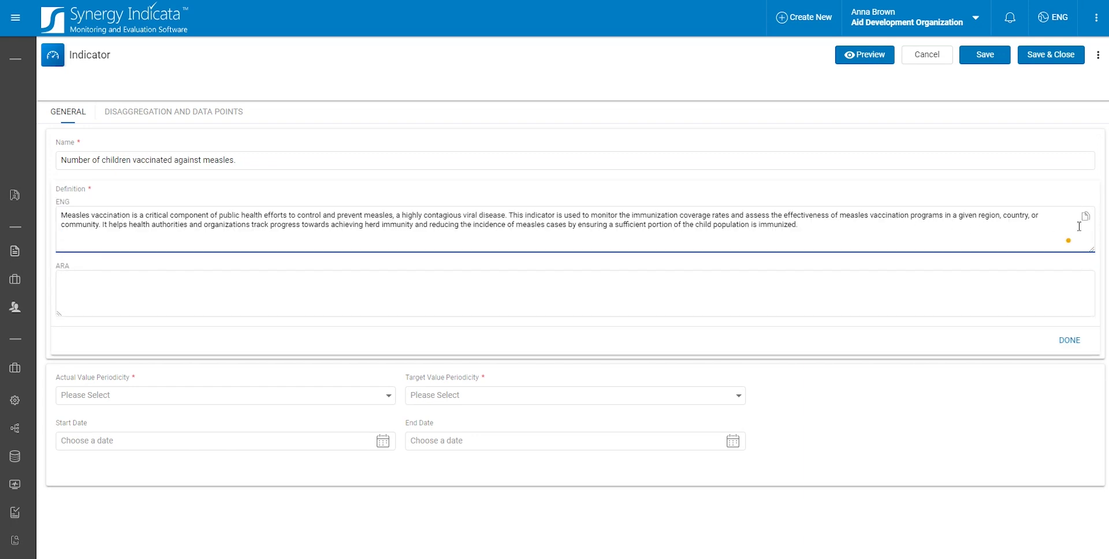
click(1086, 216)
click(1076, 339)
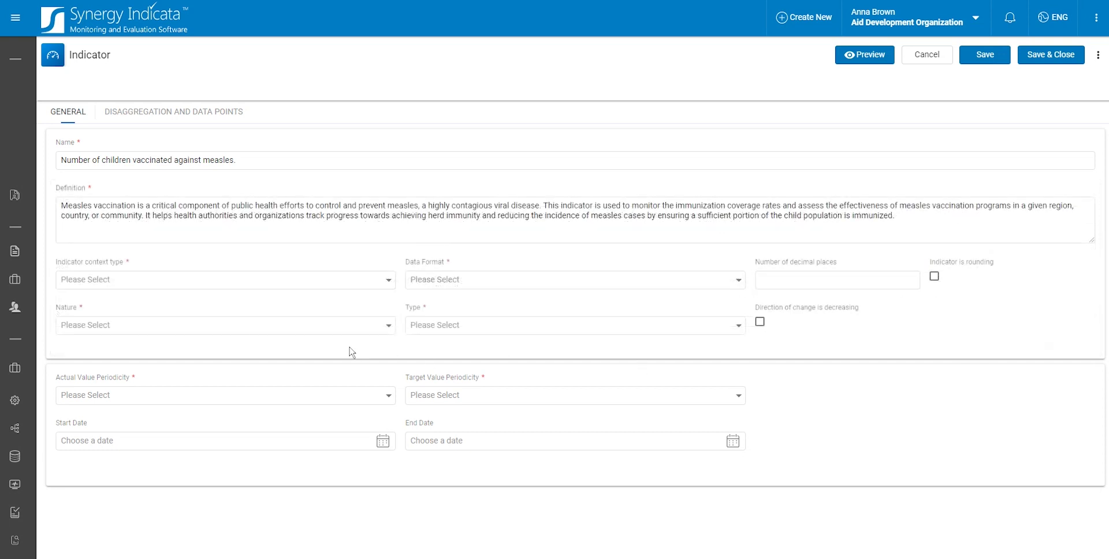
click(224, 288)
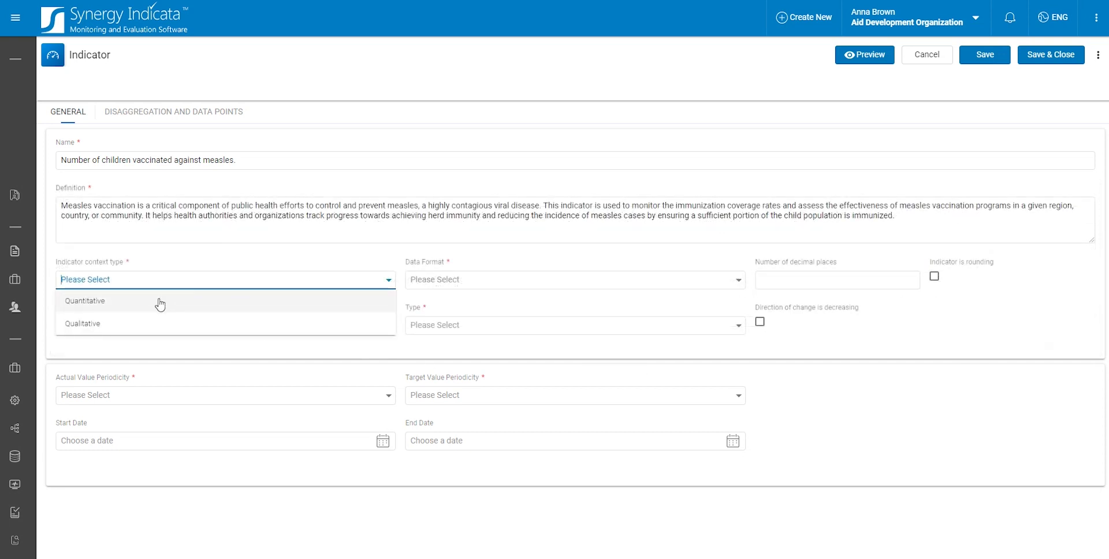
- Set the indicator context type to Quantitative and its data format to Number
click(160, 303)
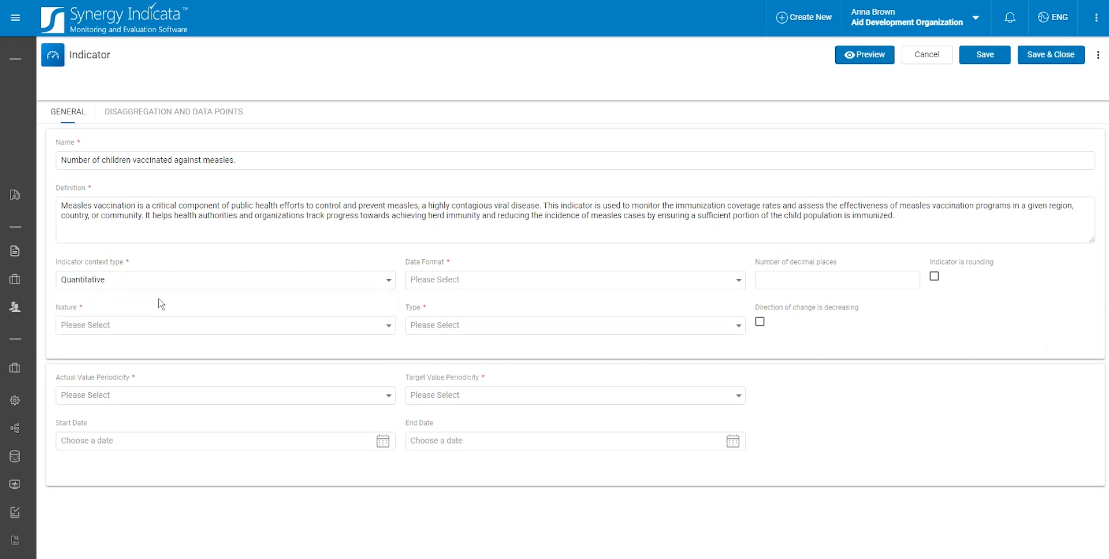
click(508, 283)
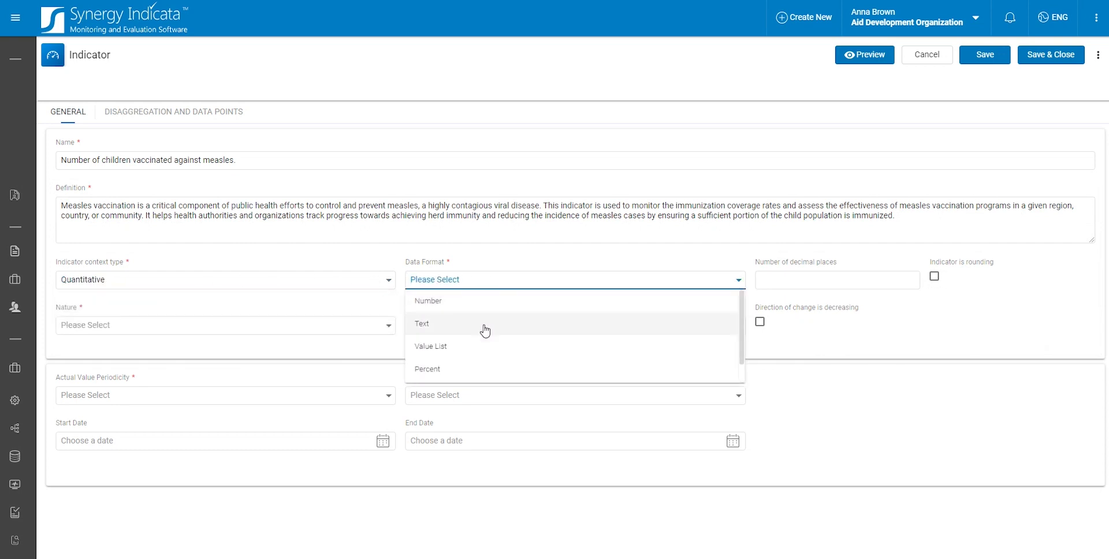
scroll(474, 367, down, 1)
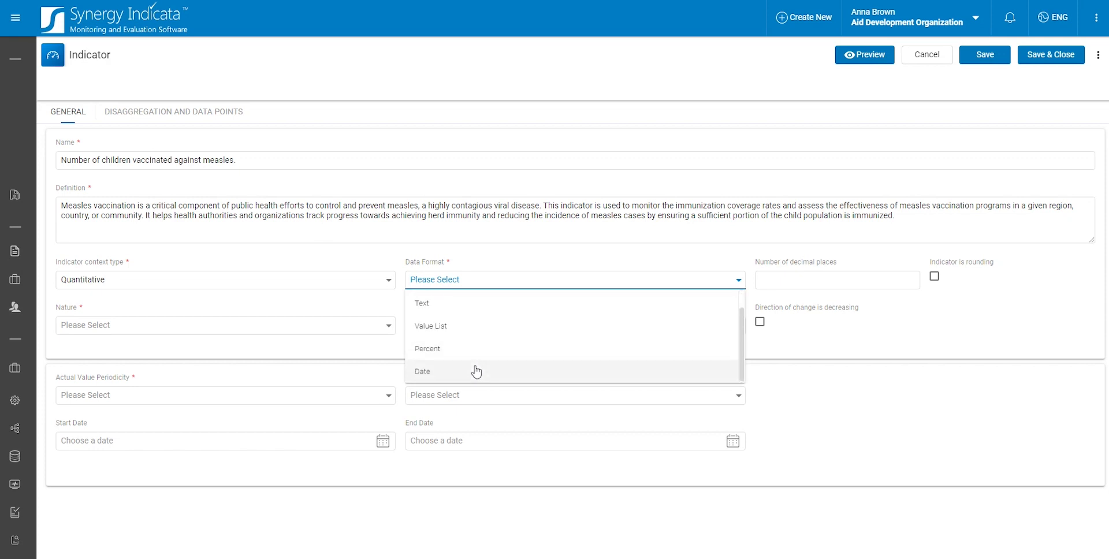
scroll(470, 347, up, 1)
click(461, 306)
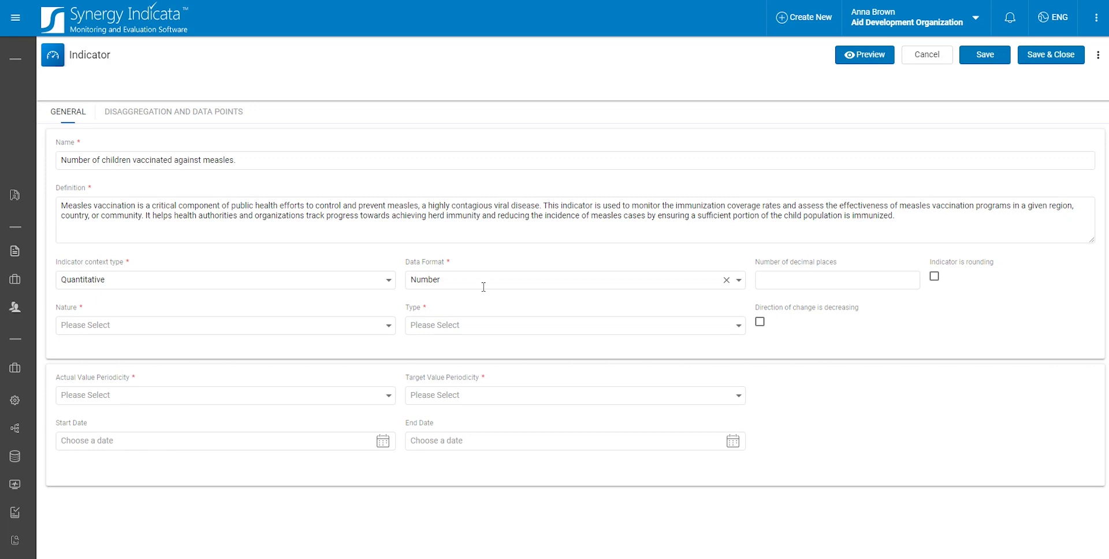
click(289, 326)
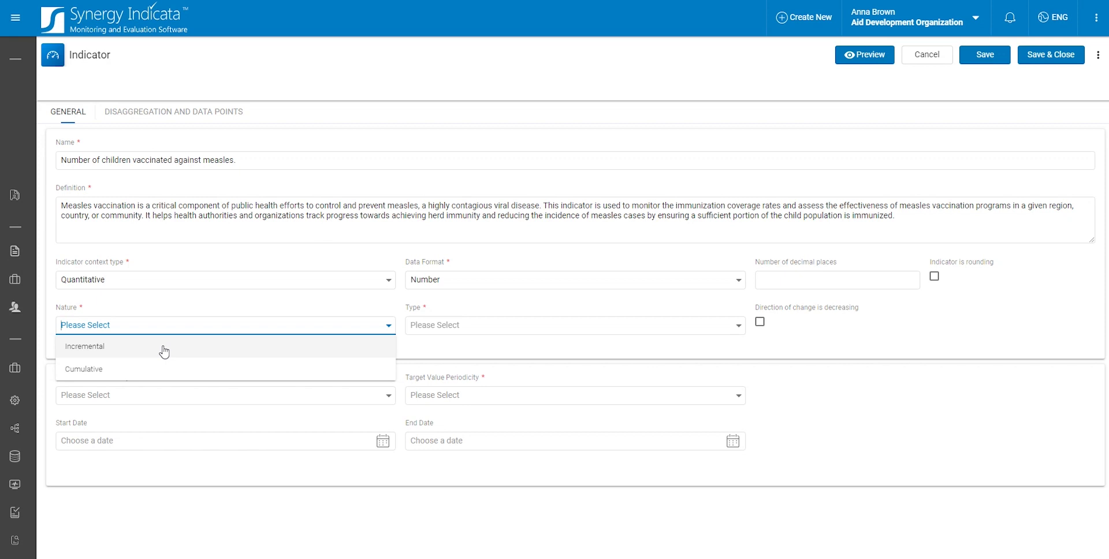
- Set Nature to Incremental and Type to Output, leaving 'Direction of change is decreasing' unchecked
click(165, 352)
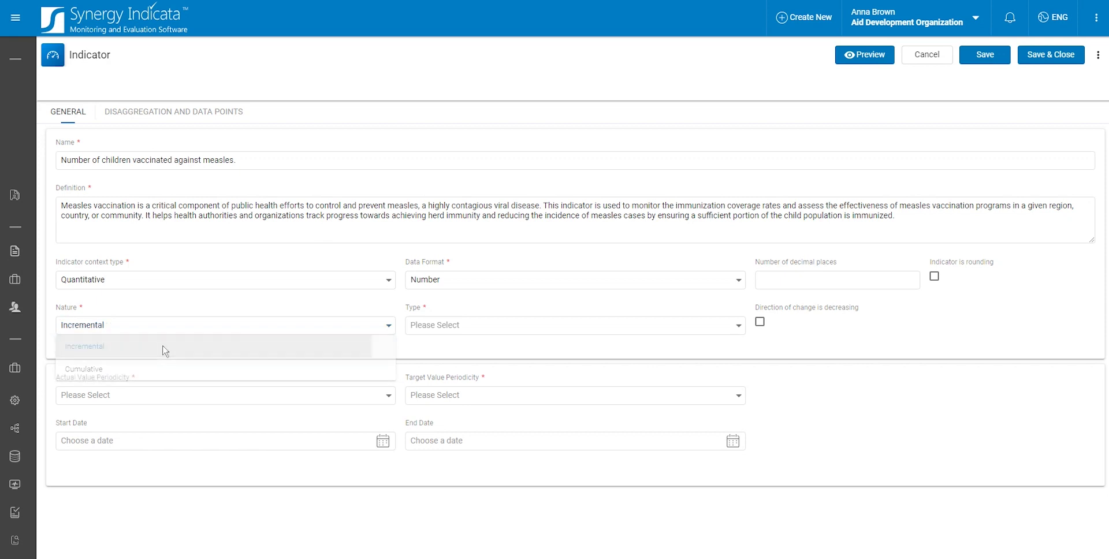
click(521, 319)
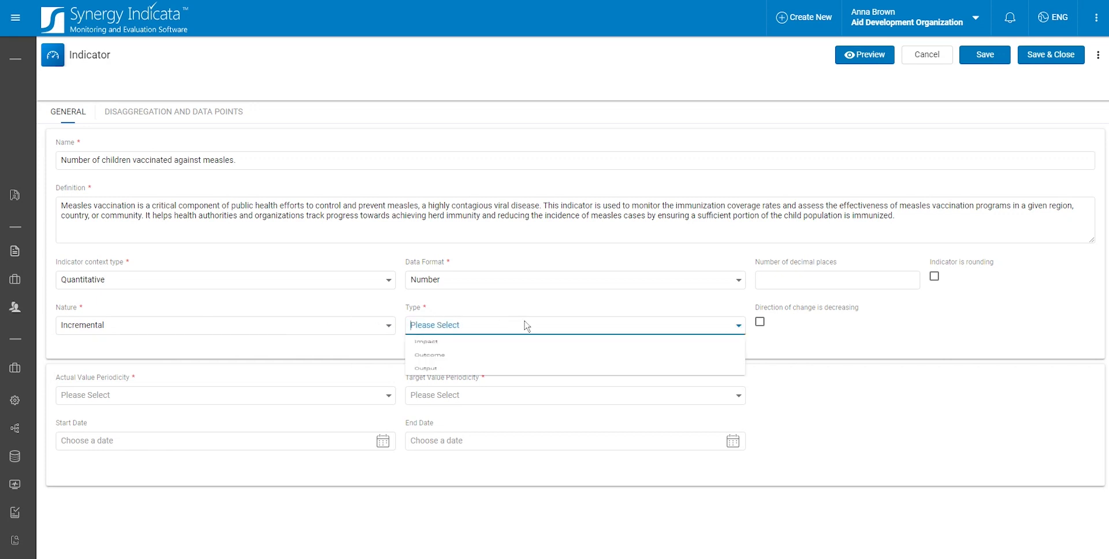
click(427, 394)
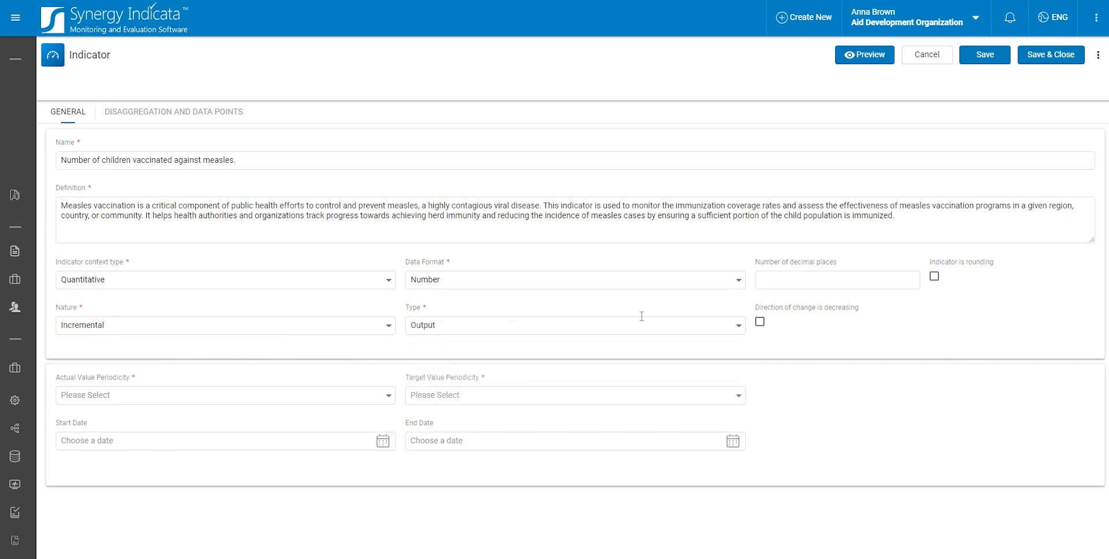
click(760, 322)
click(760, 323)
click(760, 322)
click(760, 322)
click(227, 395)
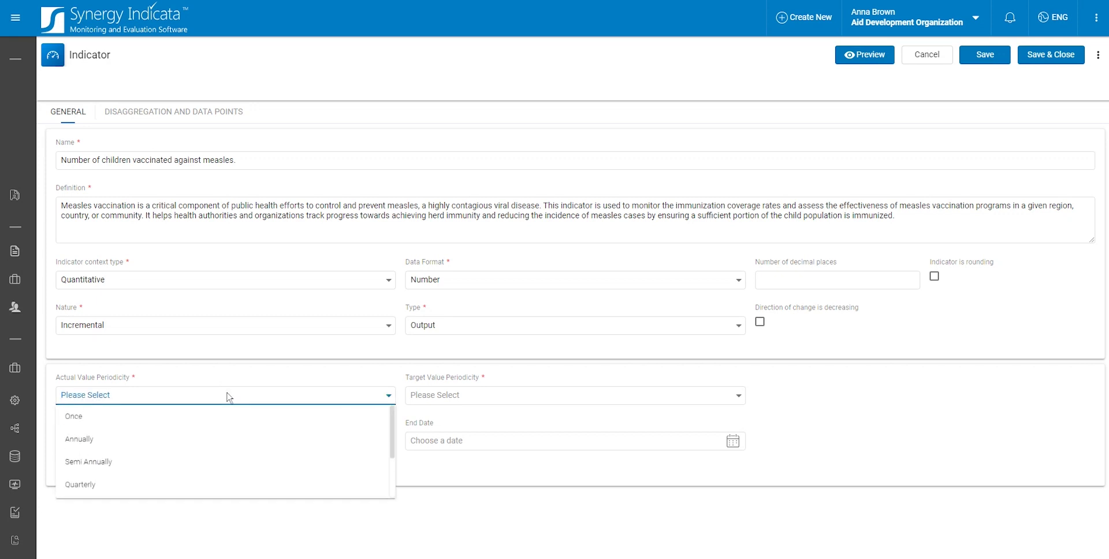
- Set Actual Value Periodicity to Quarterly and Target Value Periodicity to Annually
scroll(212, 453, down, 3)
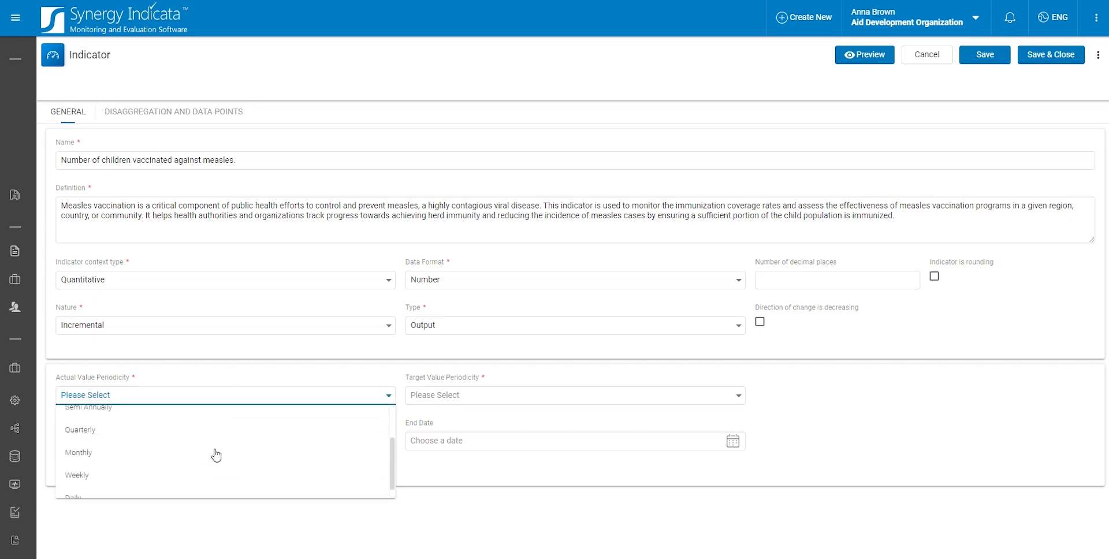
scroll(104, 472, up, 3)
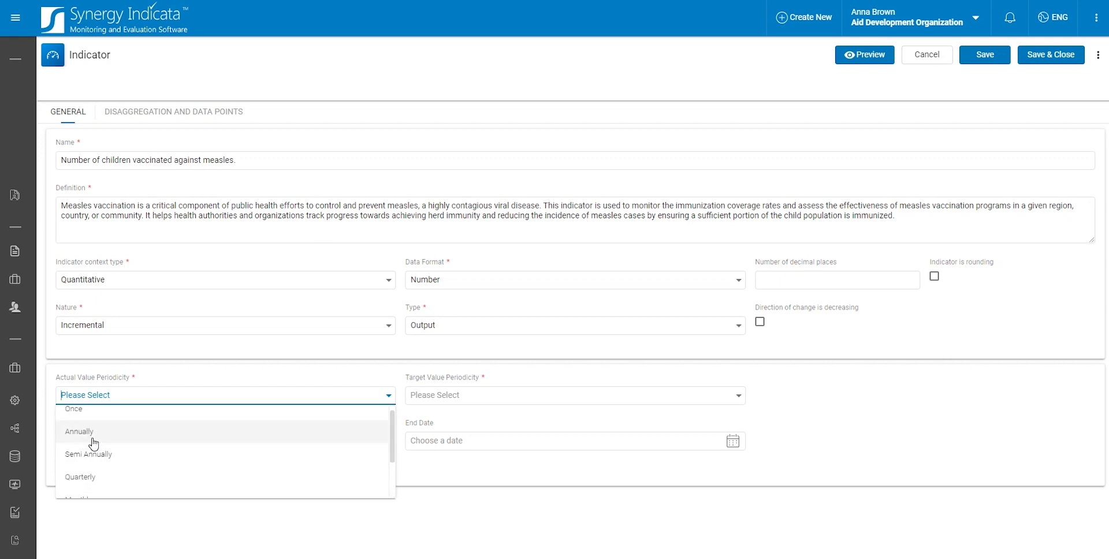
click(92, 477)
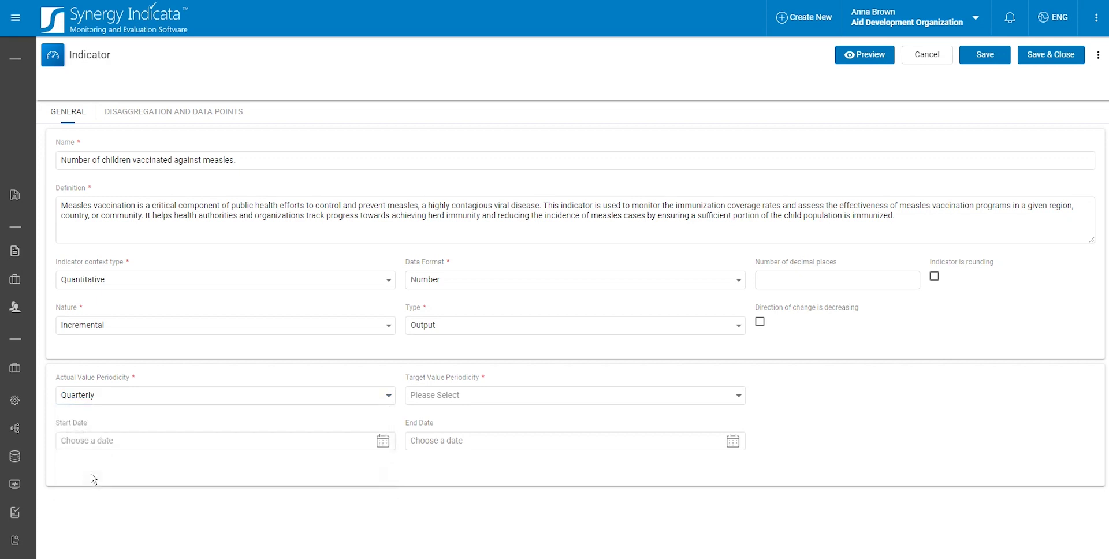
click(459, 396)
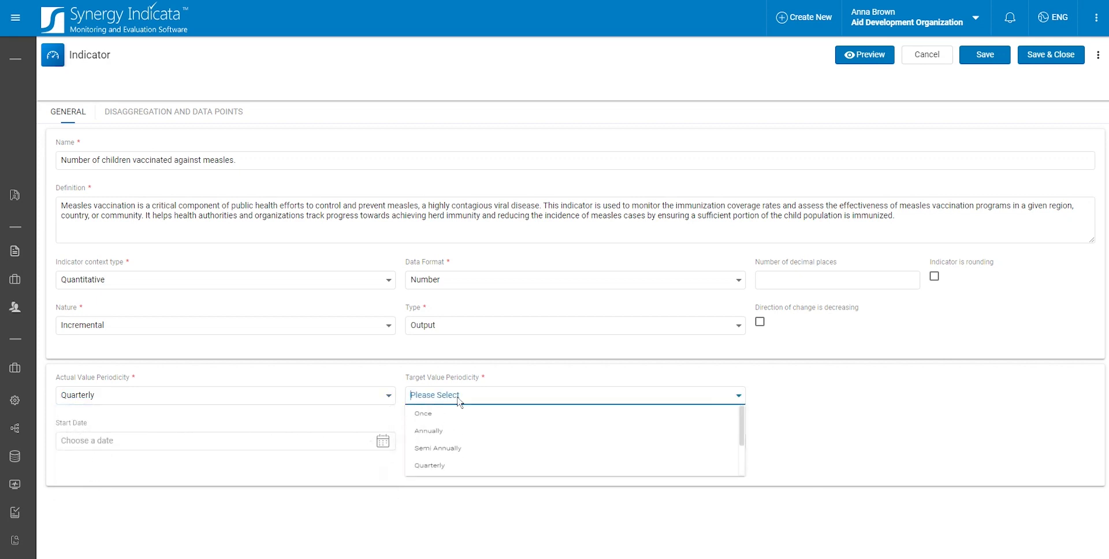
click(442, 440)
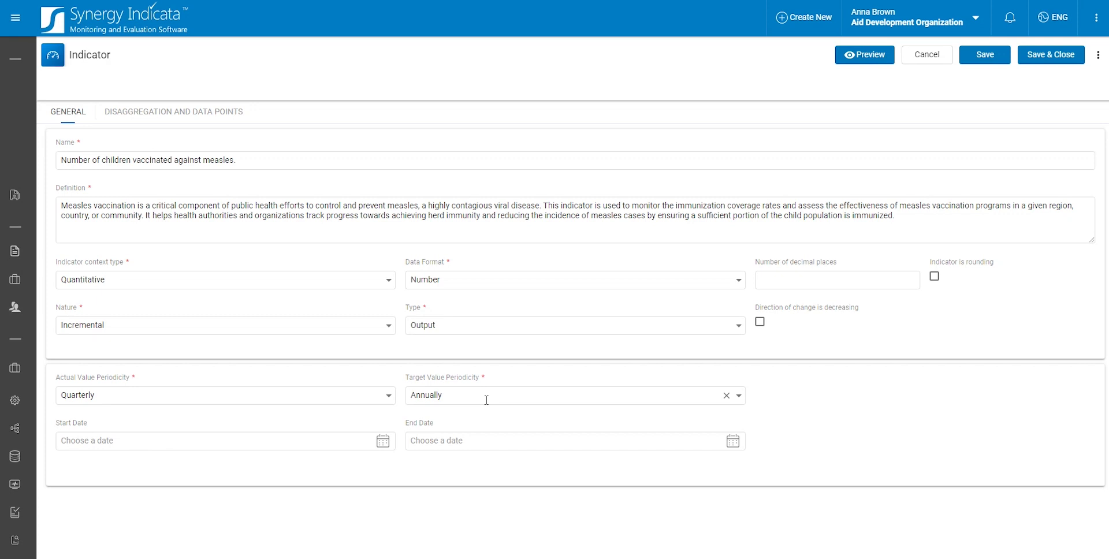
click(384, 444)
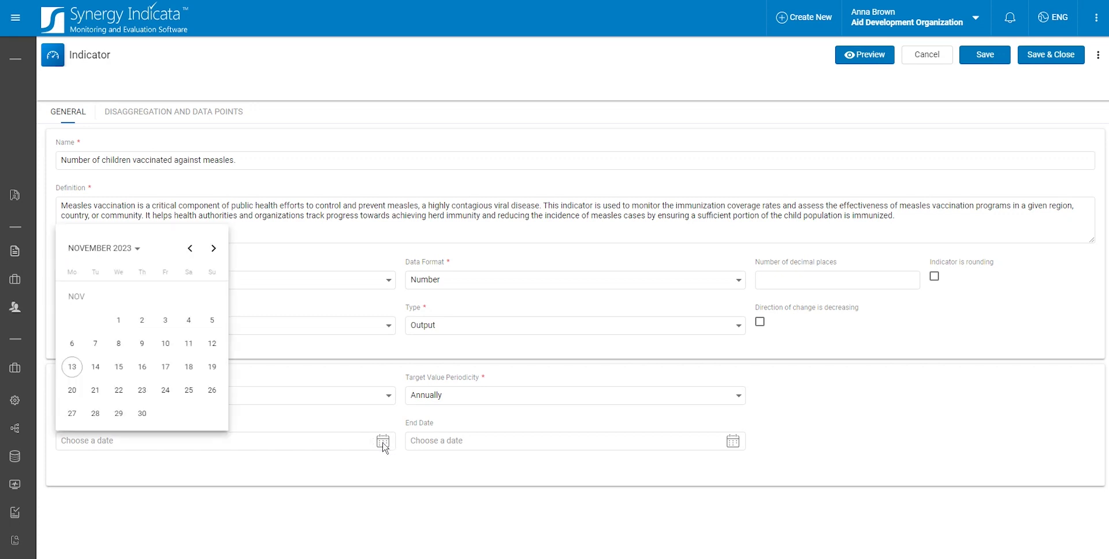
click(114, 259)
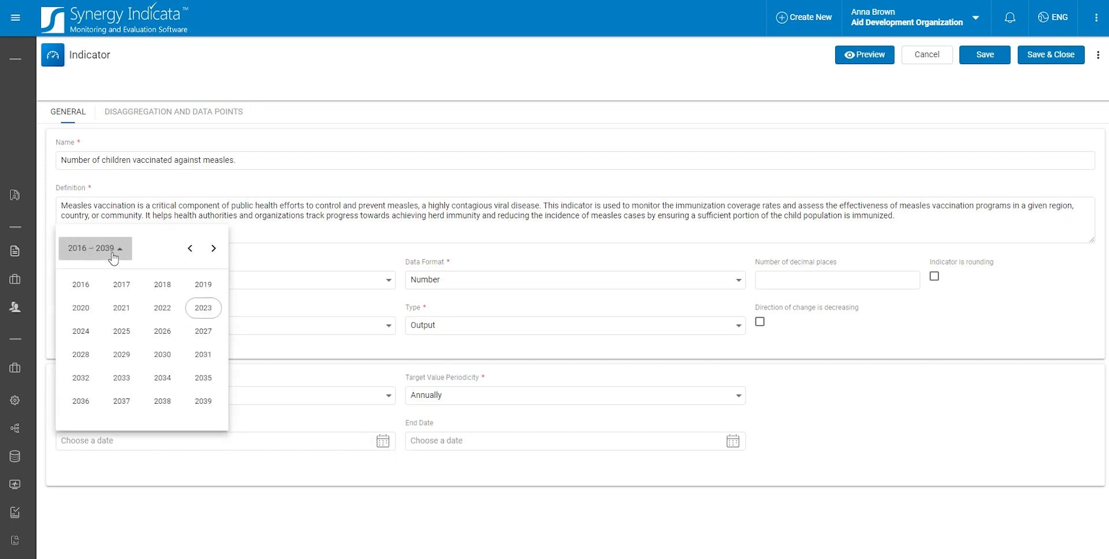
click(202, 310)
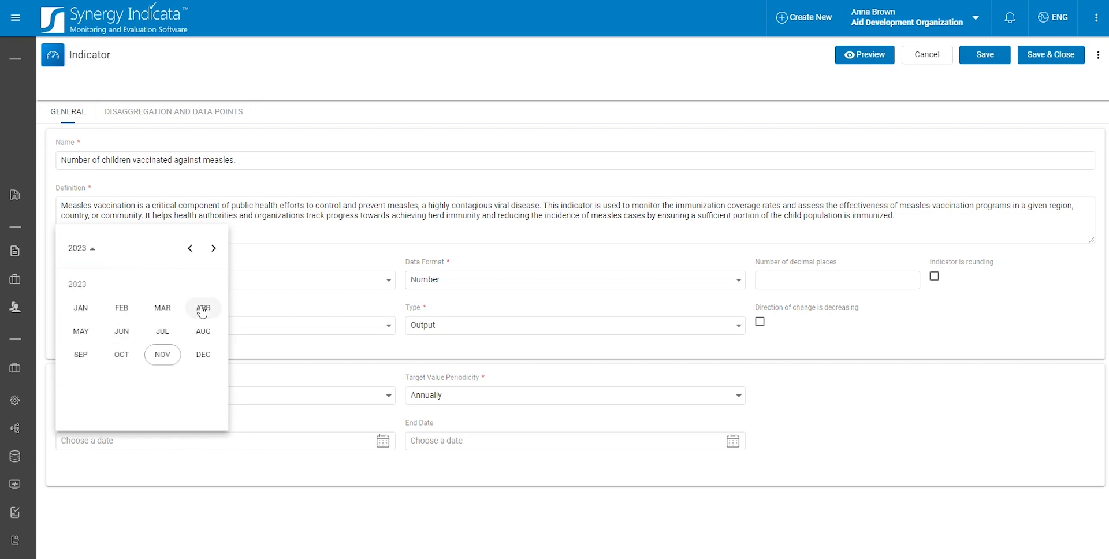
click(313, 412)
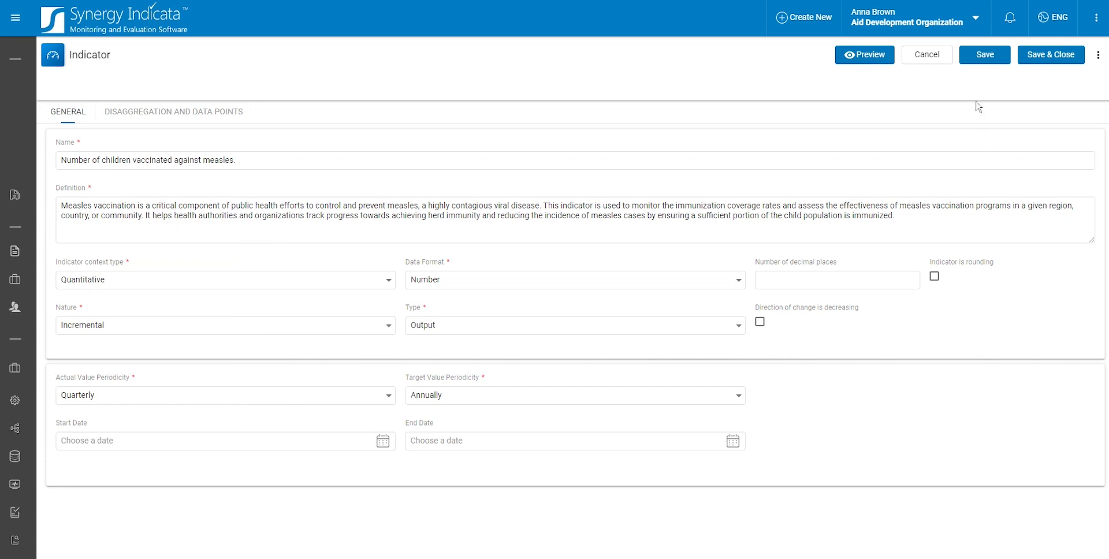
- Attempt to save the indicator, then view the Disaggregation and Data Points section
click(991, 60)
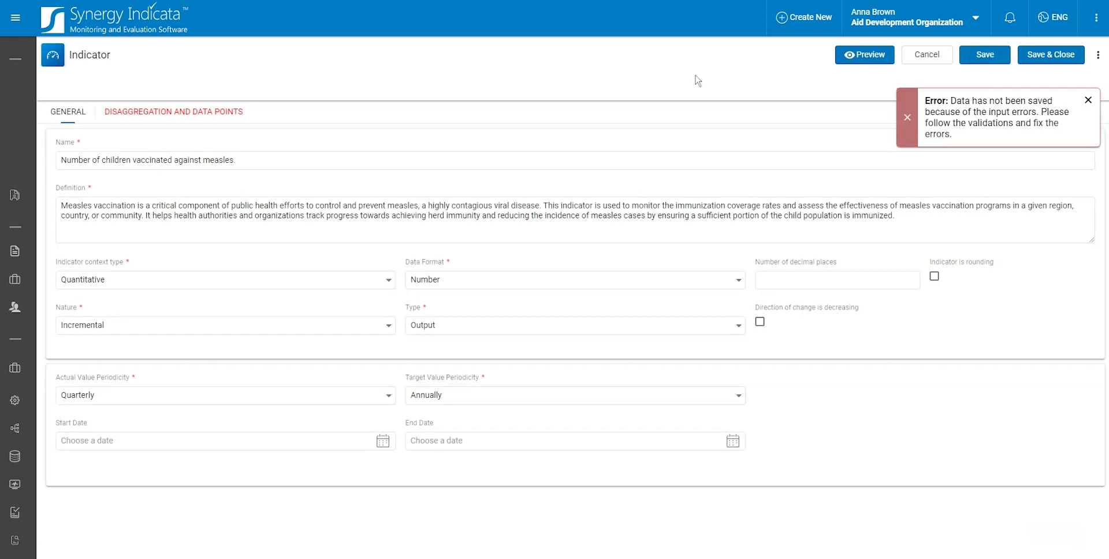
click(204, 111)
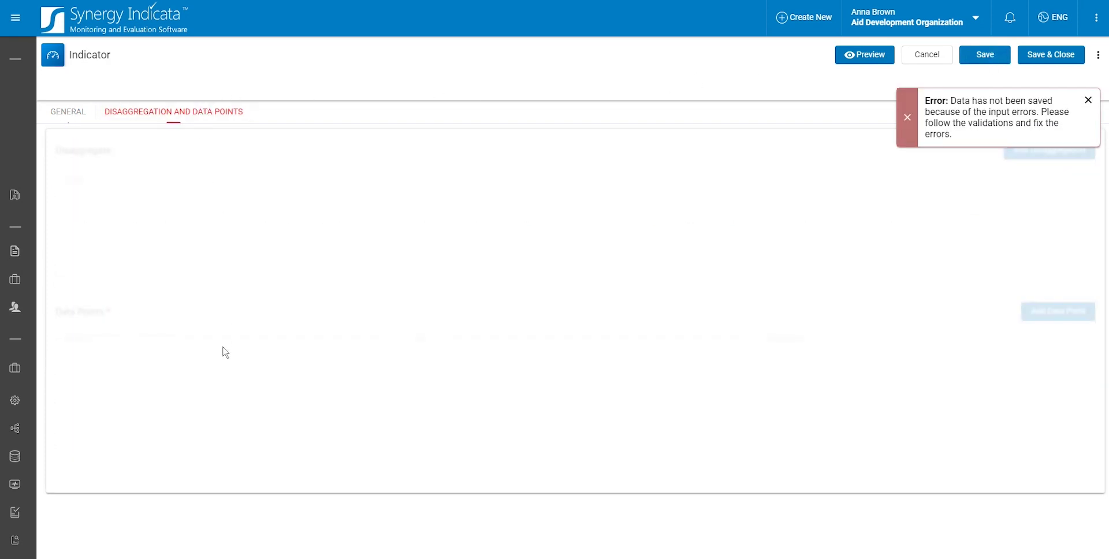